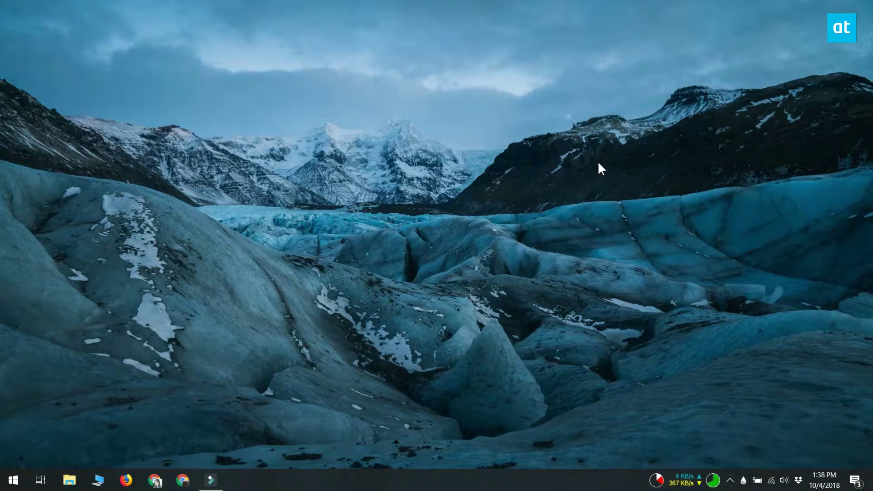
Launch Windows PowerShell as administrator from a Start menu search
{"action": "key", "text": "super"}
{"action": "type", "text": "pow"}
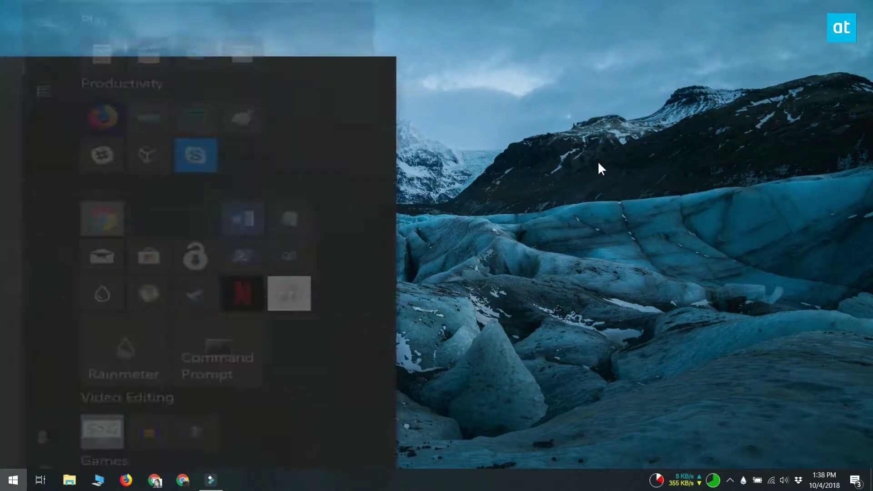
{"action": "type", "text": "ershell"}
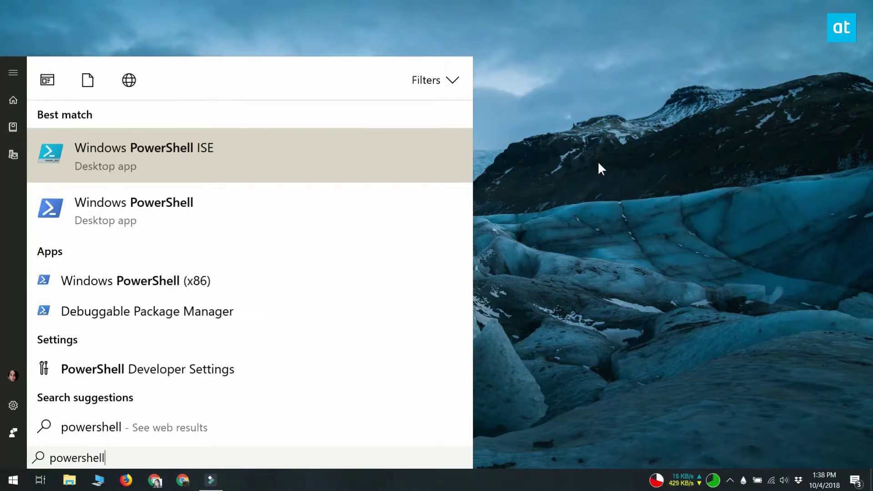
{"action": "right_click", "coordinate": [186, 208]}
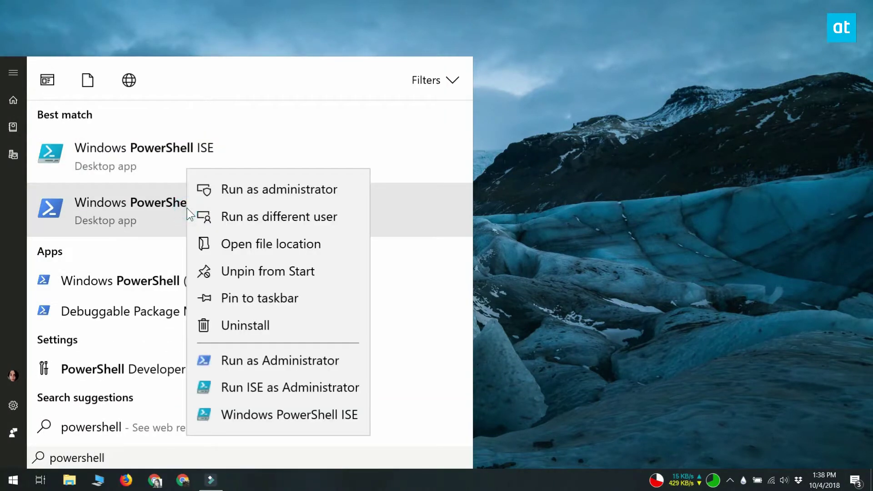
{"action": "left_click", "coordinate": [246, 191]}
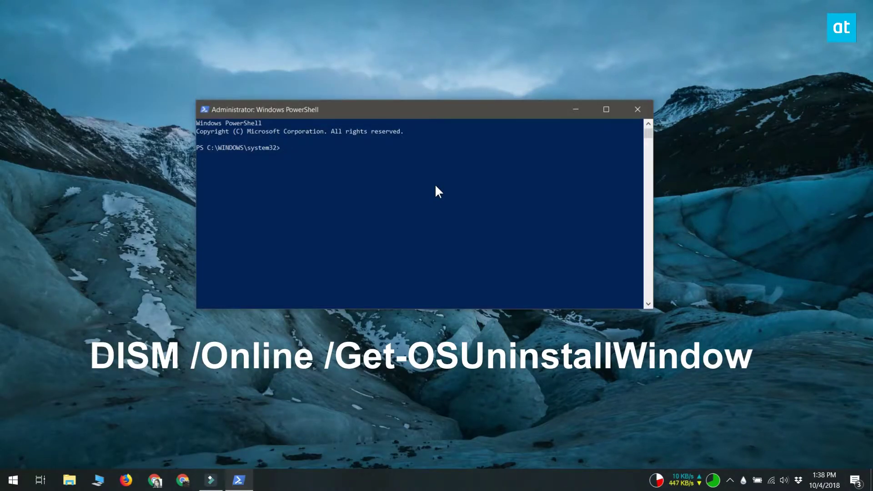
{"action": "type", "text": "DISM /Online /Get-OSUninstallWindow"}
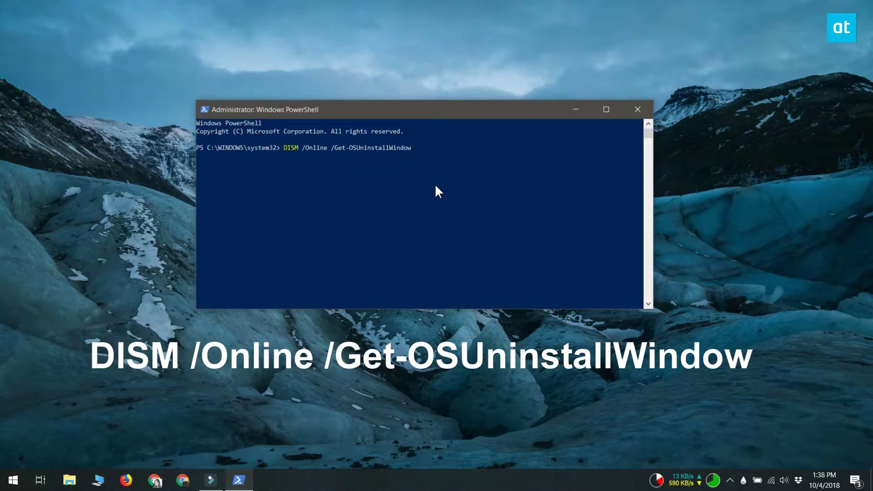
Run DISM /Online /Get-OSUninstallWindow, which reports a 10-day uninstall window
{"action": "key", "text": "Return"}
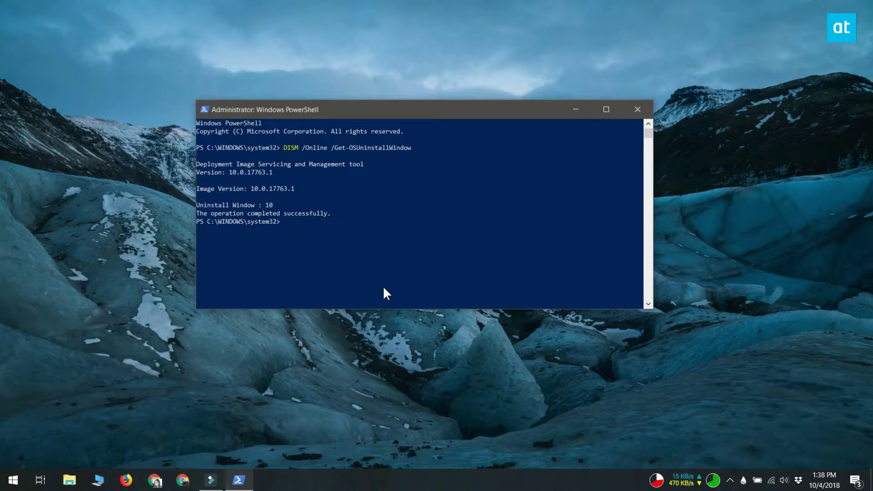
Paste the DISM /Online /Set-OSUninstallWindow /Value: command at the prompt
{"action": "type", "text": "DISM /Online /Set-OSUninstallWindow /Value:"}
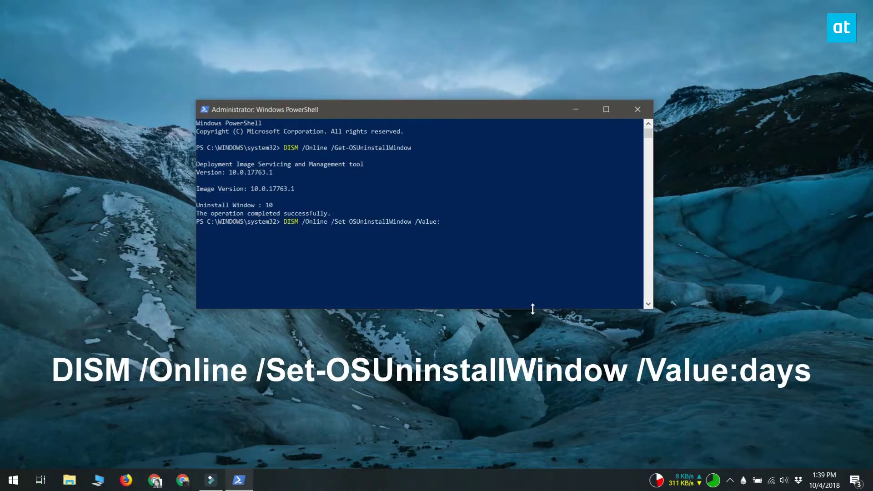
{"action": "type", "text": "60"}
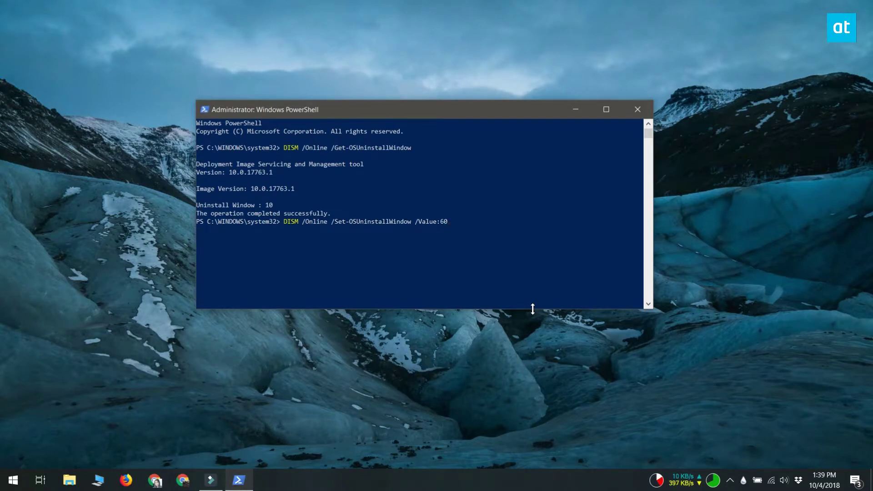
Run DISM Set-OSUninstallWindow with value 60 and get a successful completion
{"action": "key", "text": "Return"}
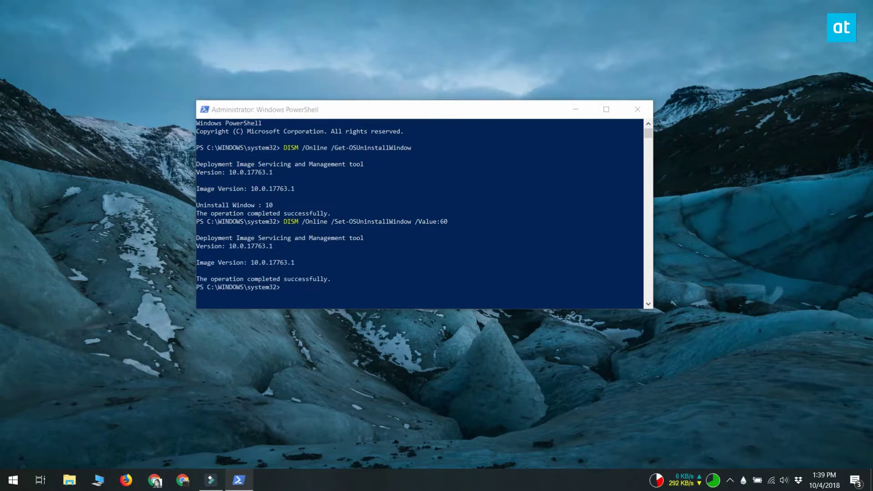
Rerun DISM /Online /Get-OSUninstallWindow from command history to confirm the 60-day value
{"action": "left_click", "coordinate": [487, 119]}
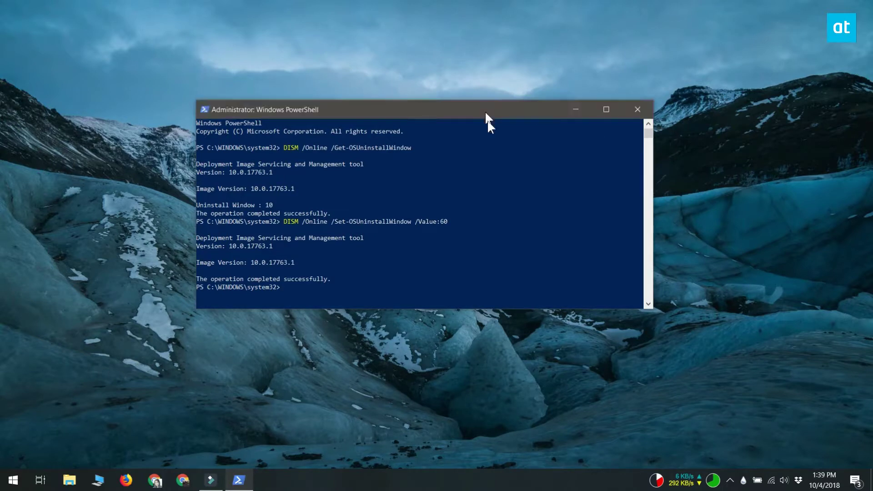
{"action": "key", "text": "Up"}
{"action": "key", "text": "Up"}
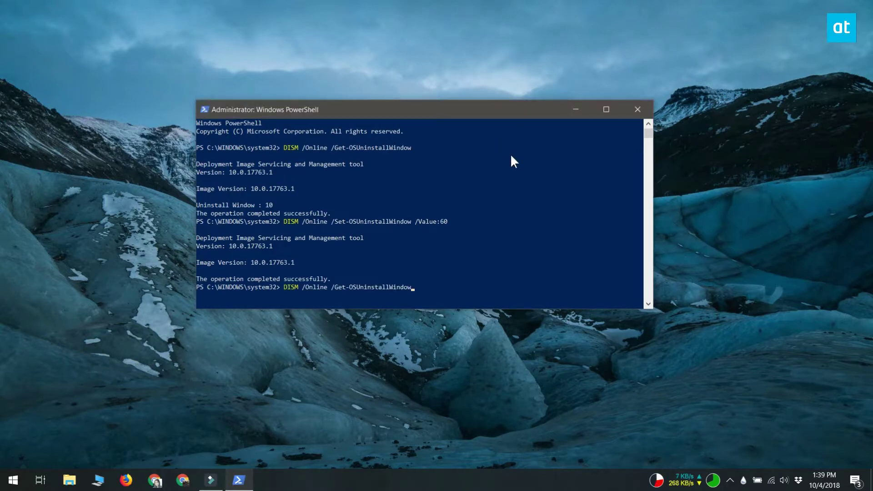
{"action": "key", "text": "Return"}
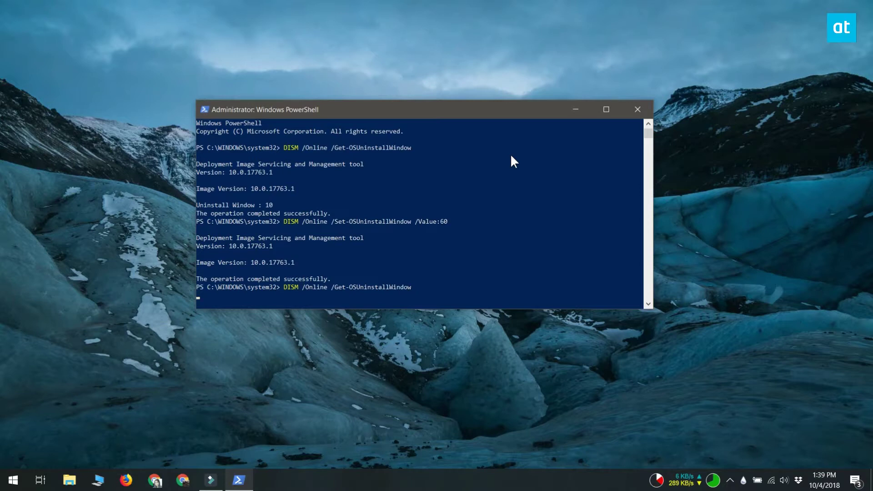